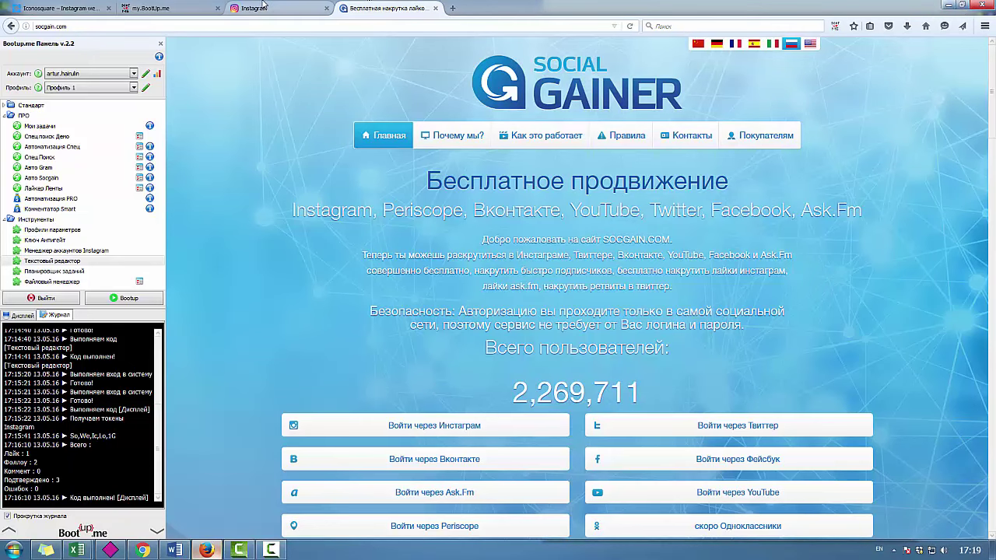
Scroll the socgain.com home page down to the 'Войти через…' sign-in buttons
scroll(498, 78, down, 3)
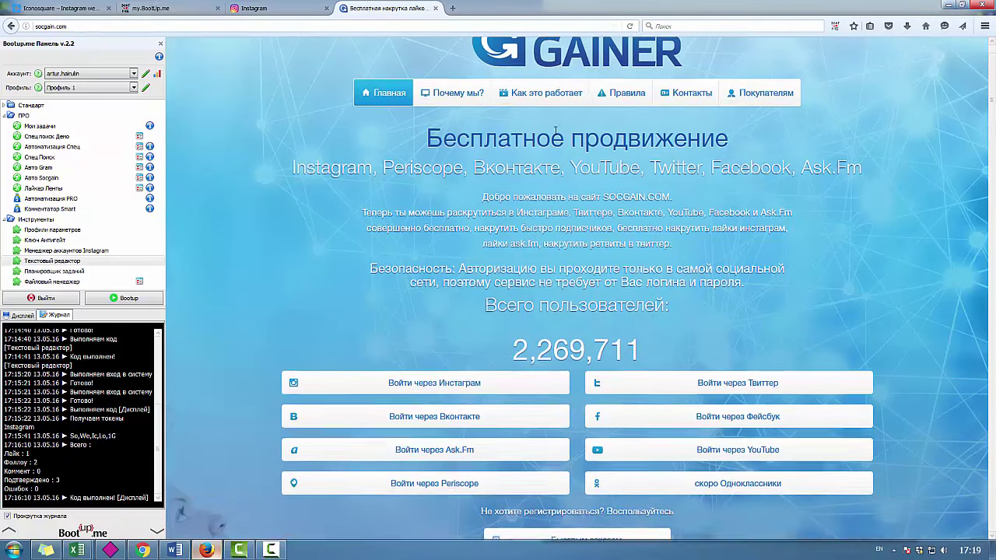
Sign in to Social Gainer through Instagram, then switch to the my.BootUp.me tab
click(417, 309)
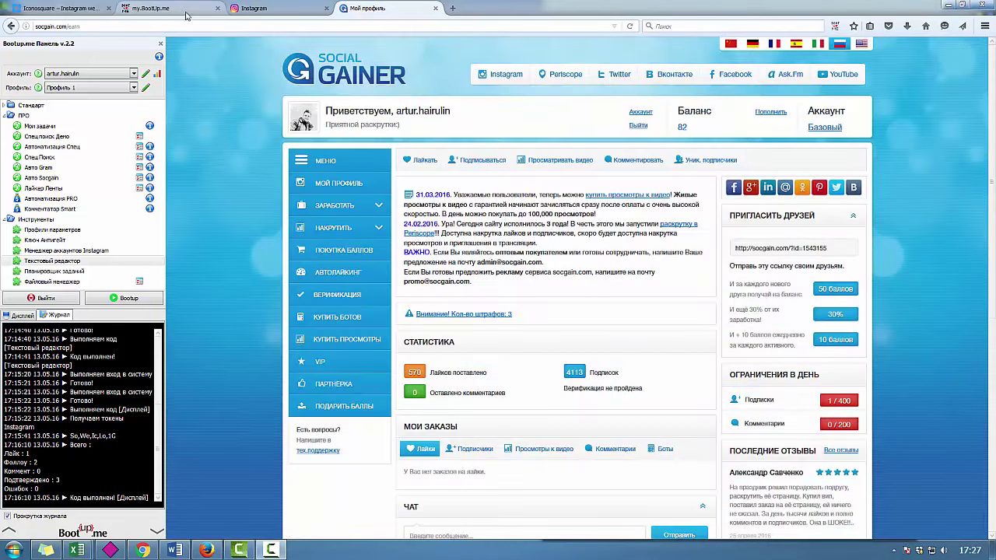
click(187, 10)
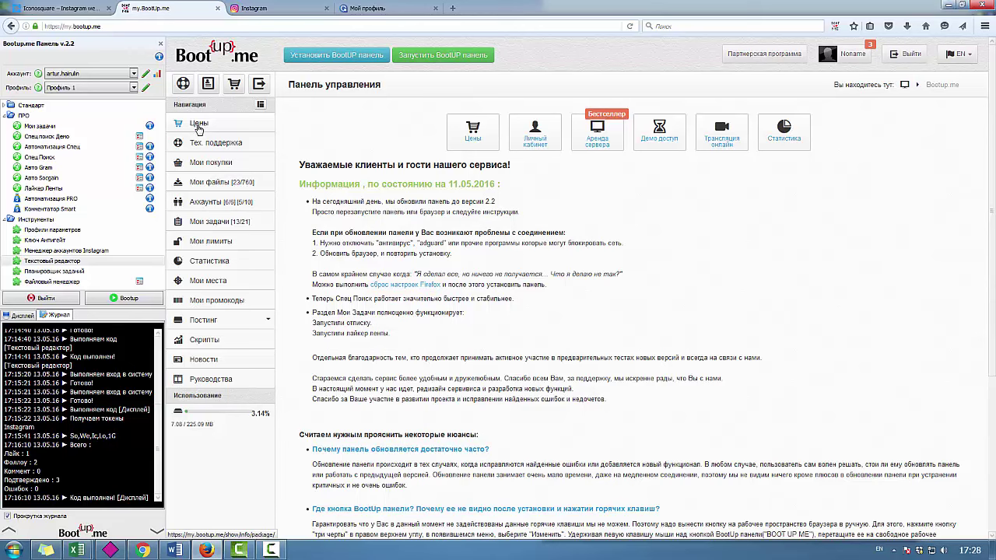
View the Автопилот package details under Цены and enter a promo code
click(199, 126)
scroll(514, 253, down, 5)
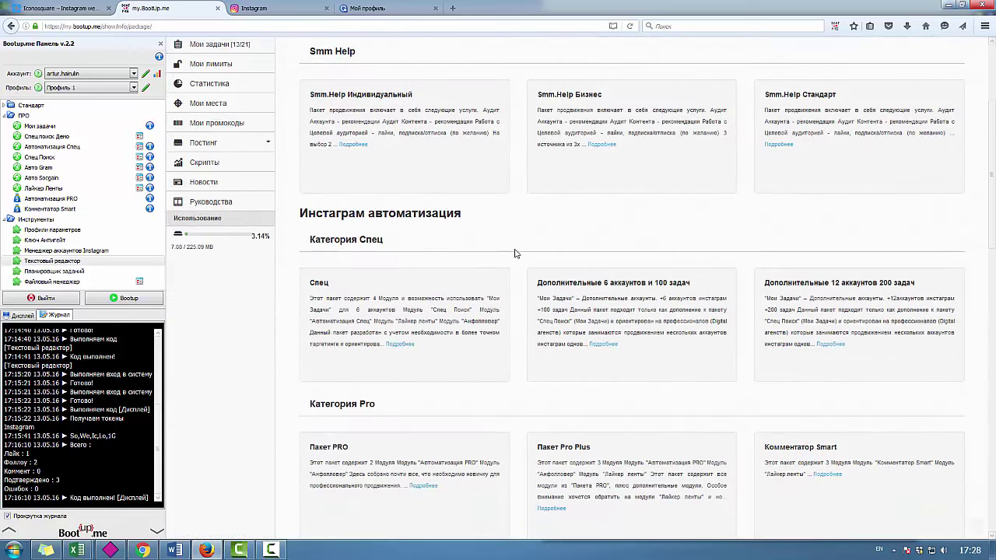
scroll(515, 253, down, 3)
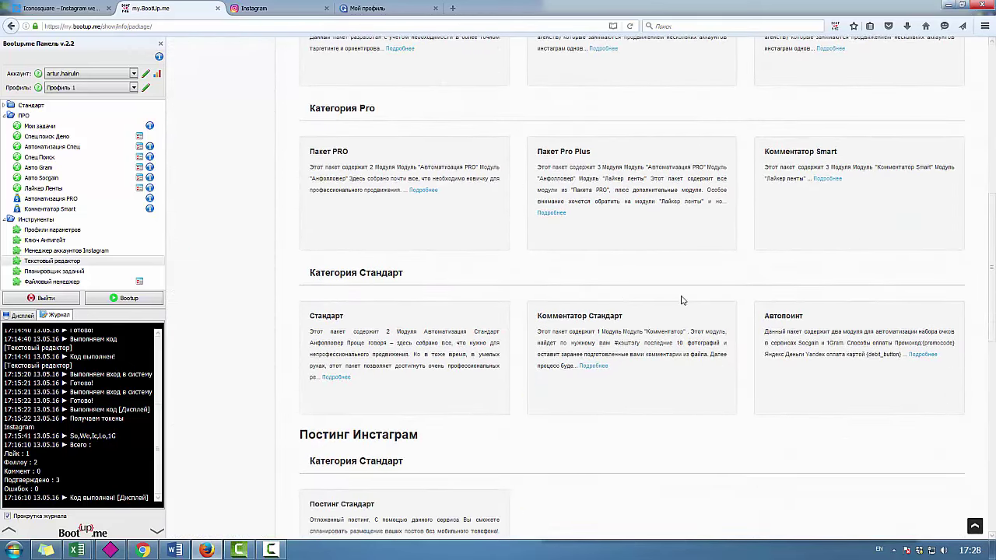
click(920, 356)
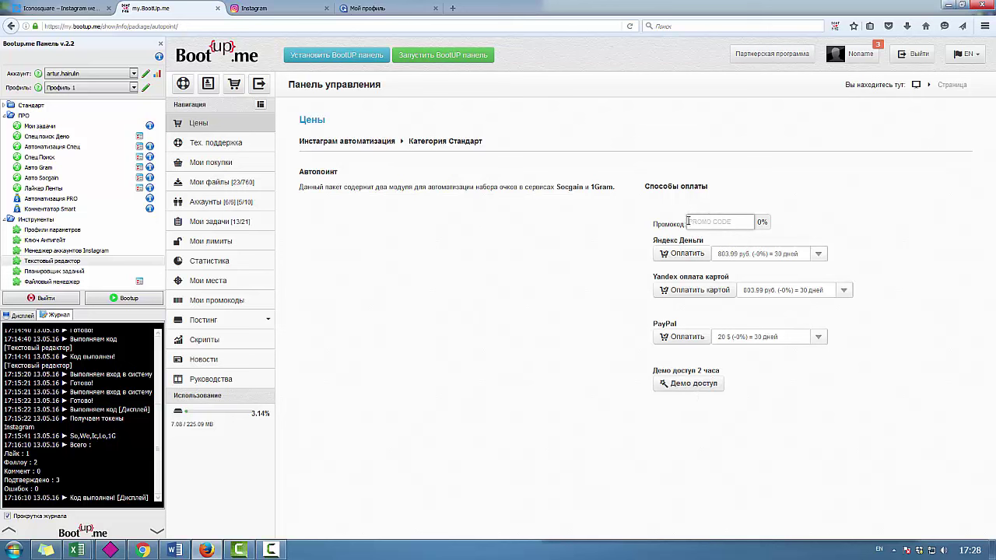
click(689, 222)
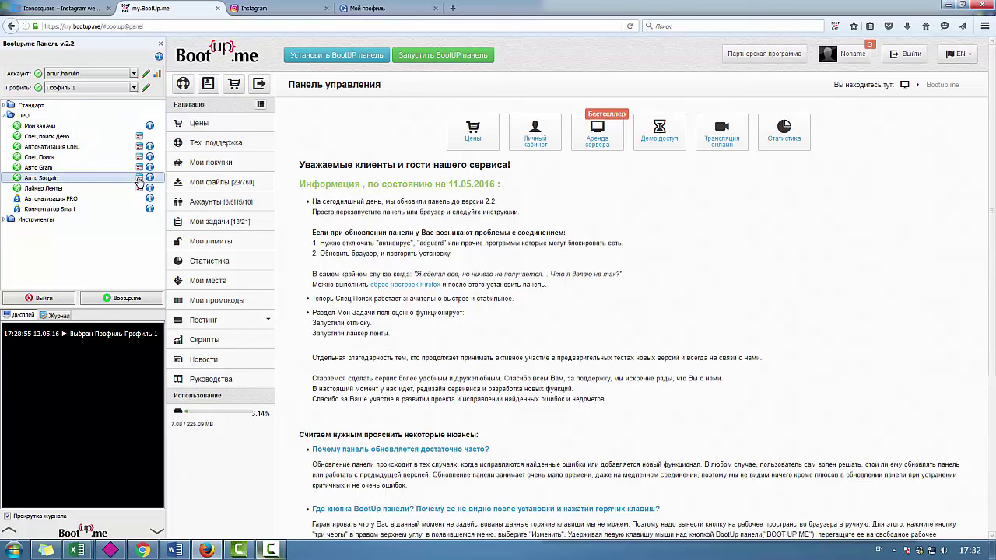
Open the Авто Socgain settings for Профиль 1, check the Мой профиль tab, and return
click(139, 179)
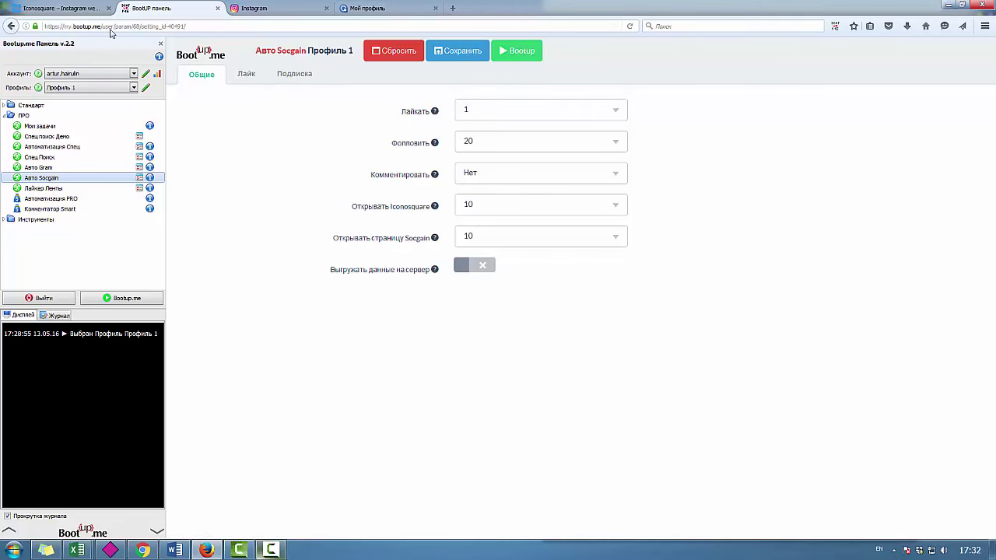
click(362, 9)
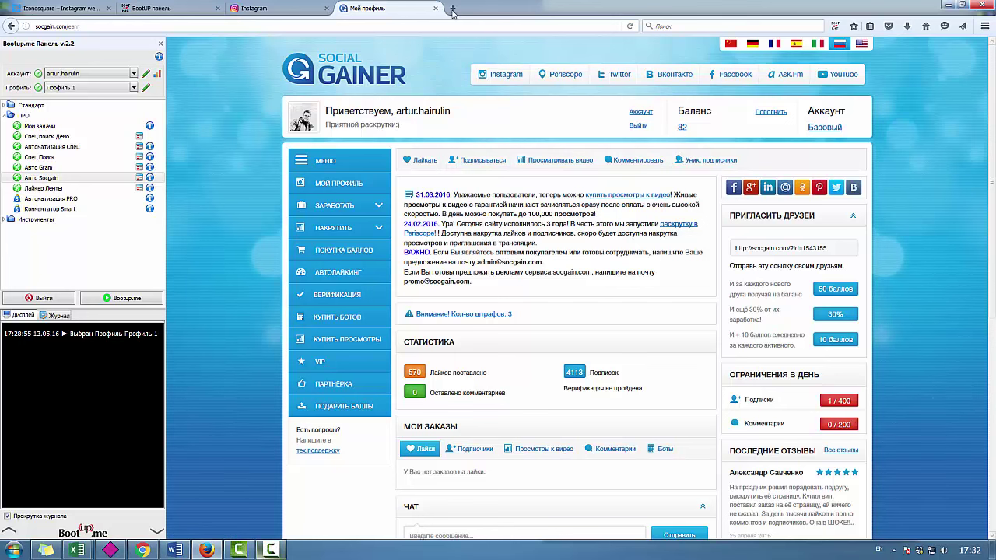
click(187, 7)
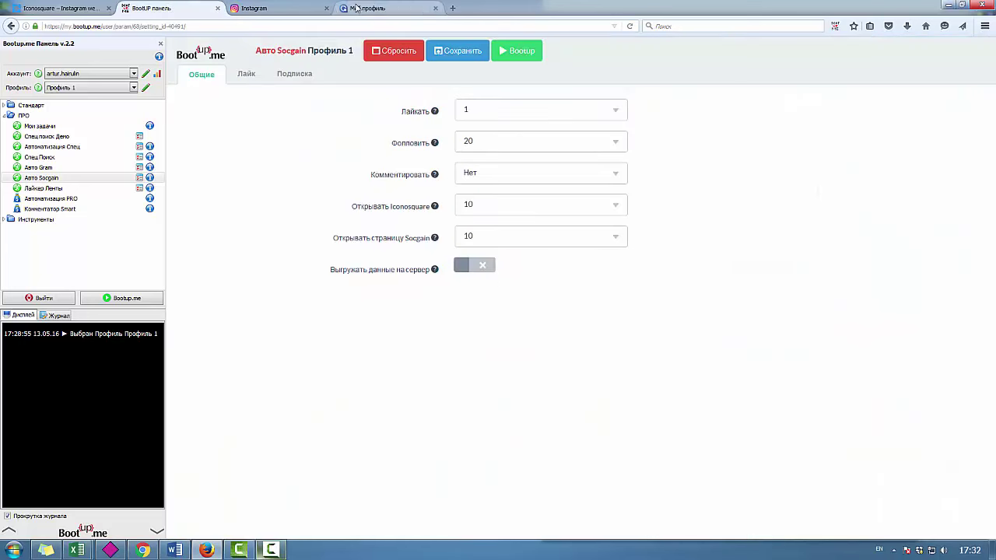
key(XF86Calculator)
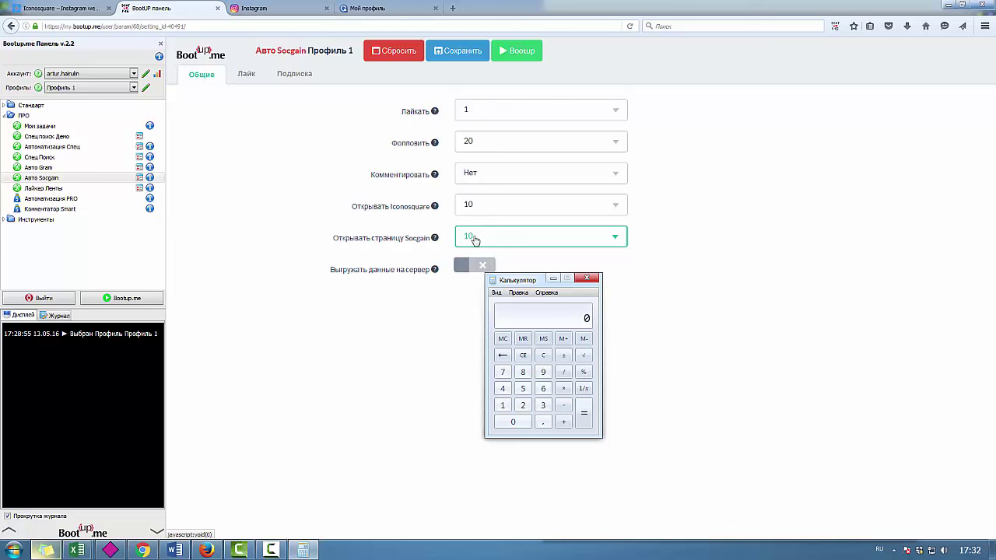
Compute 720 ÷ 30 = 24 in Calculator
click(502, 372)
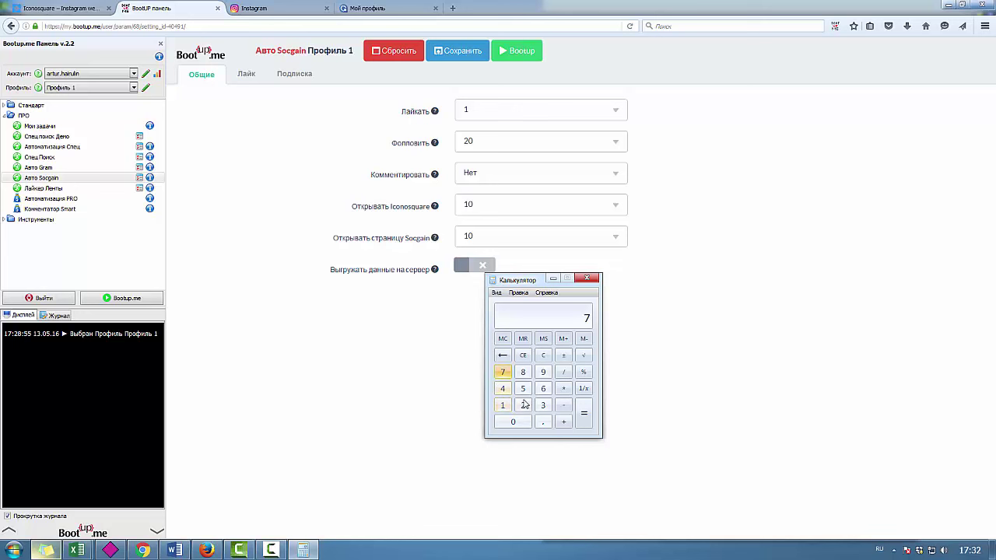
click(523, 405)
click(517, 422)
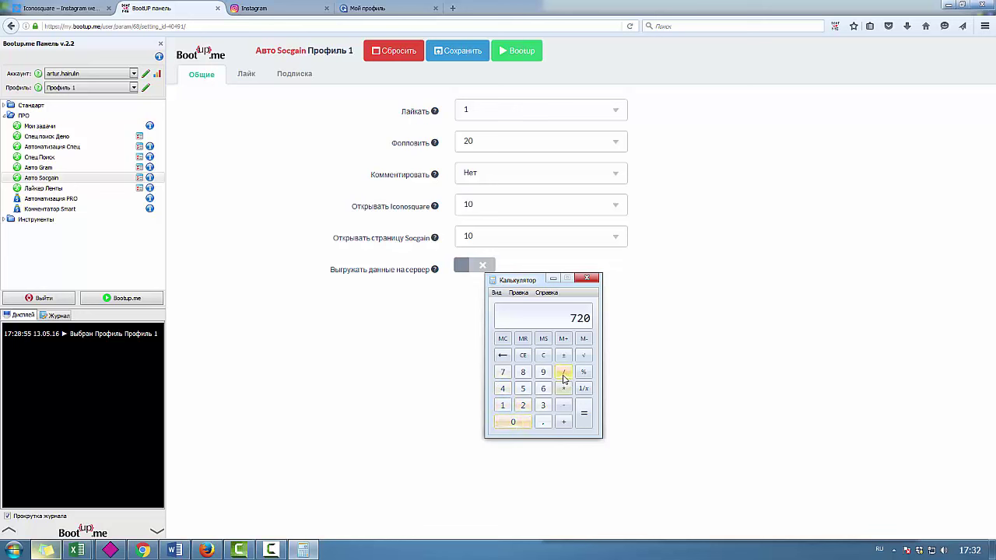
click(563, 375)
click(543, 405)
click(513, 422)
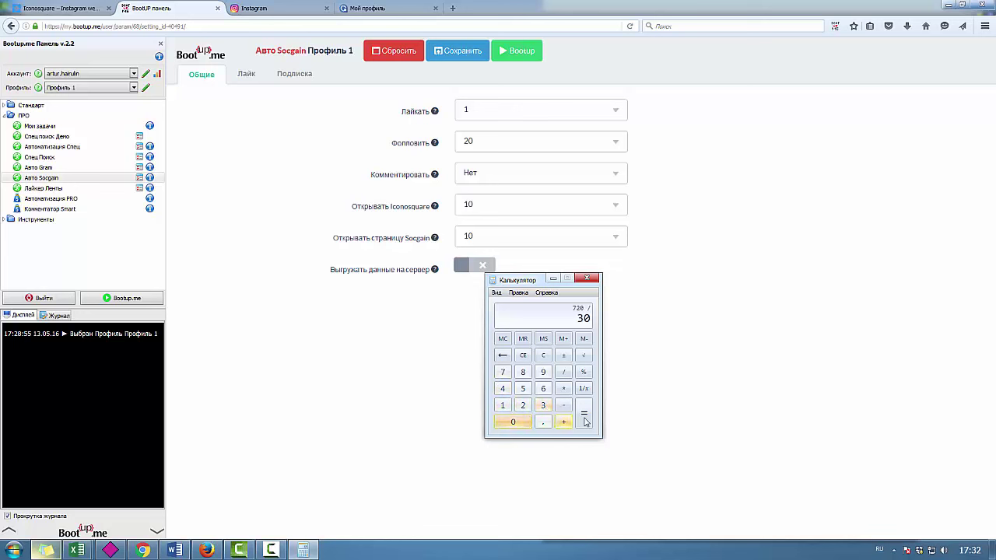
click(585, 420)
Divide 24 by 24 to get 1, then put the calculator away
click(563, 372)
click(523, 406)
click(503, 388)
click(584, 418)
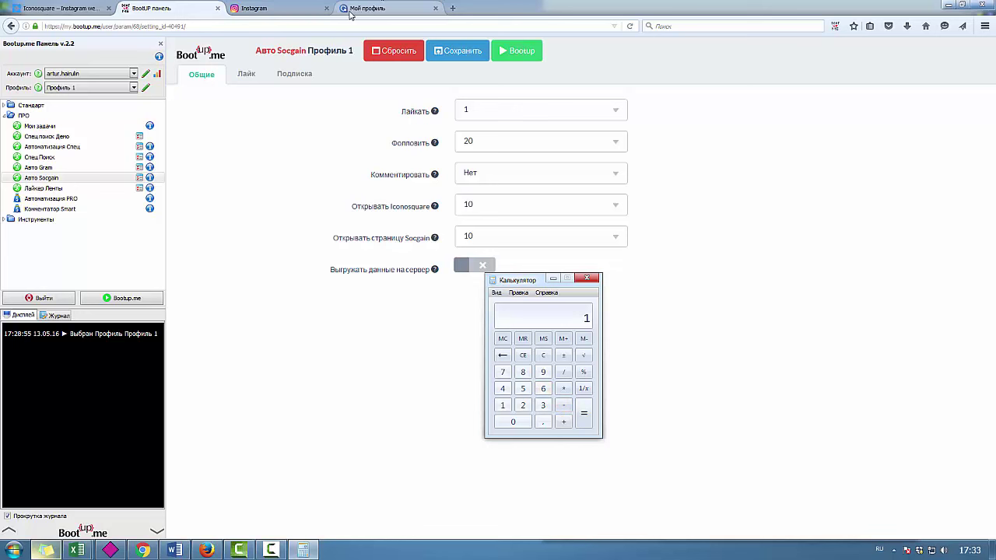
click(551, 279)
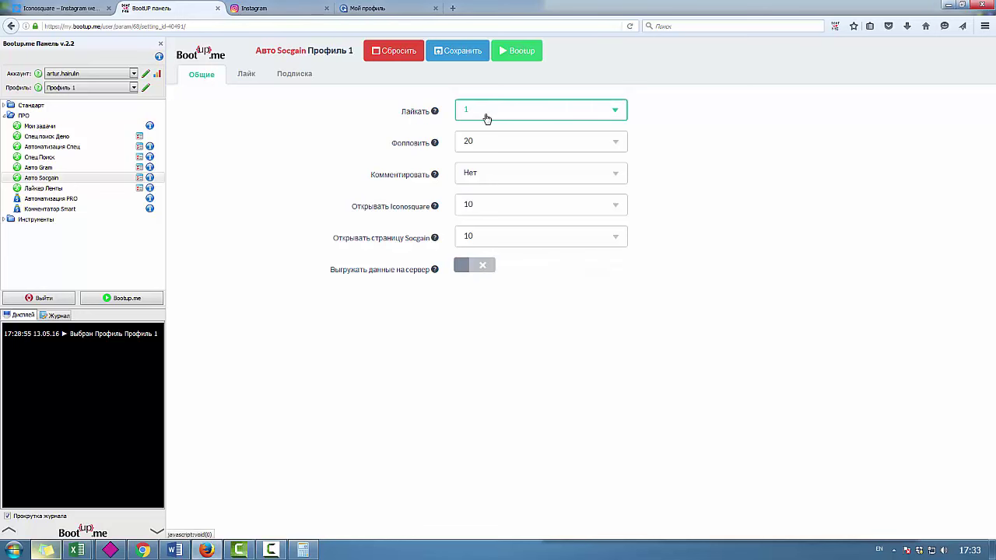
Set Комментировать to 2 and expand the Инструменты group in the side panel
click(479, 178)
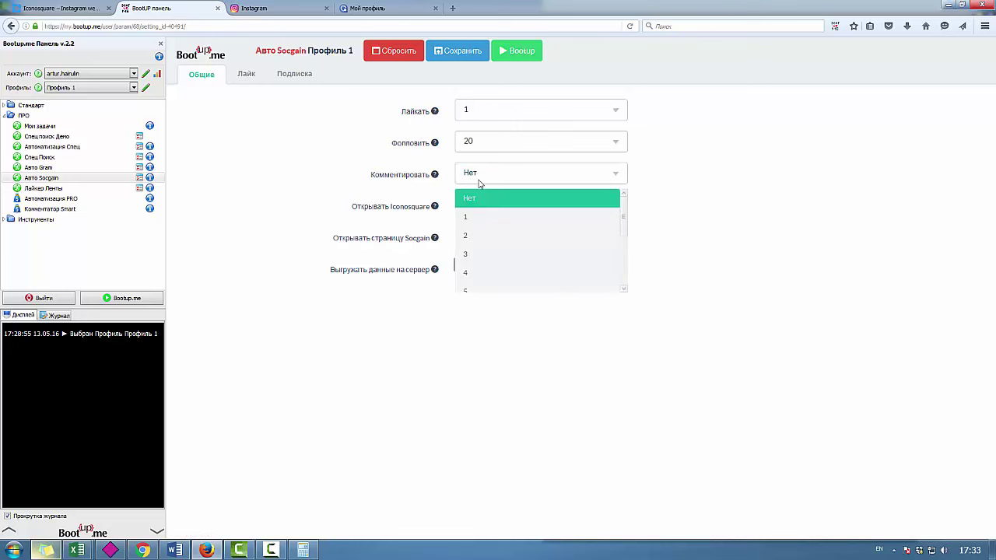
click(499, 235)
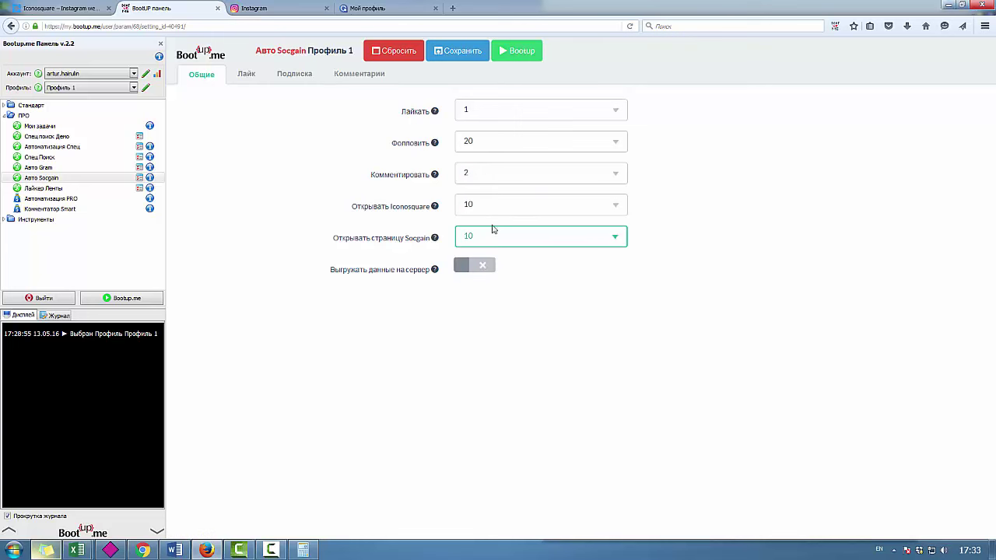
click(5, 221)
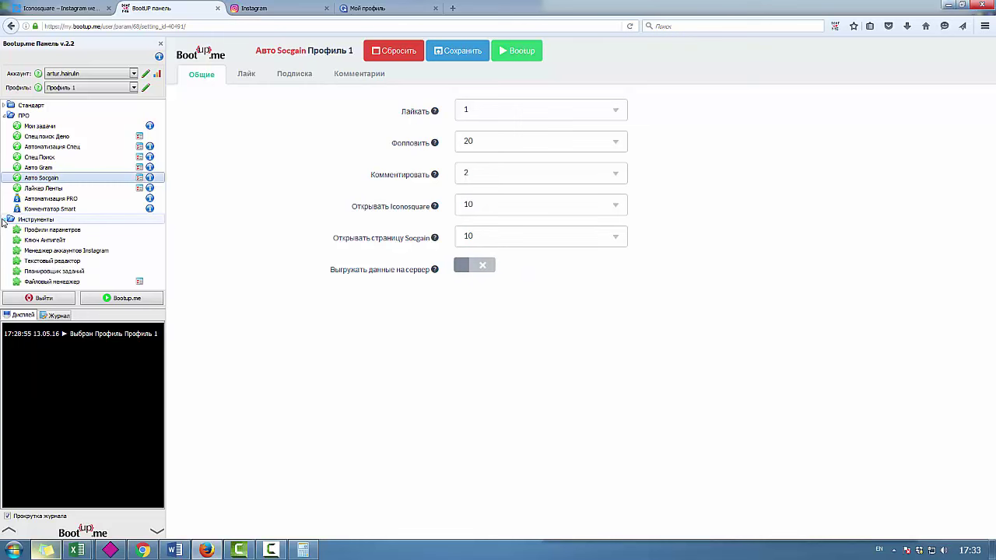
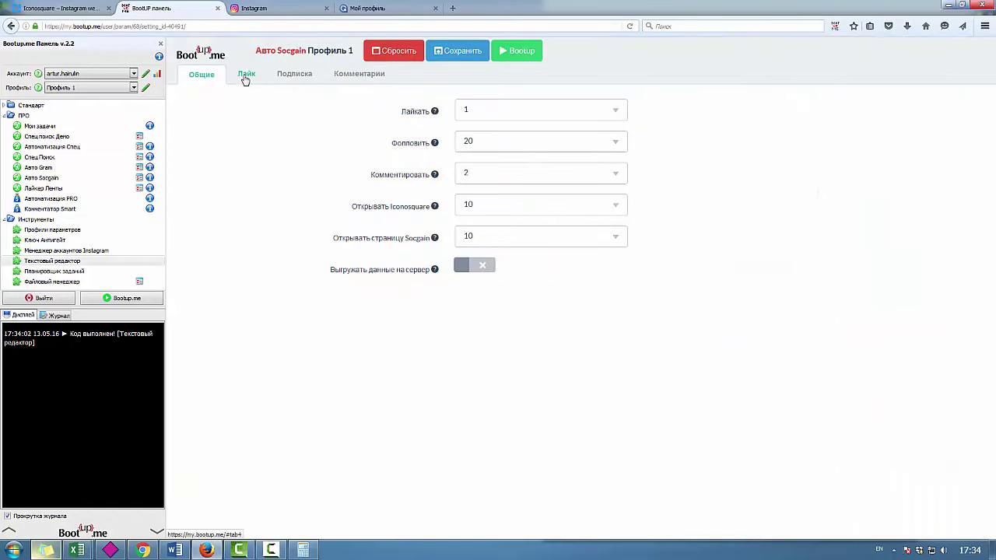
Set Комментировать to Нет so no comments are posted
click(482, 180)
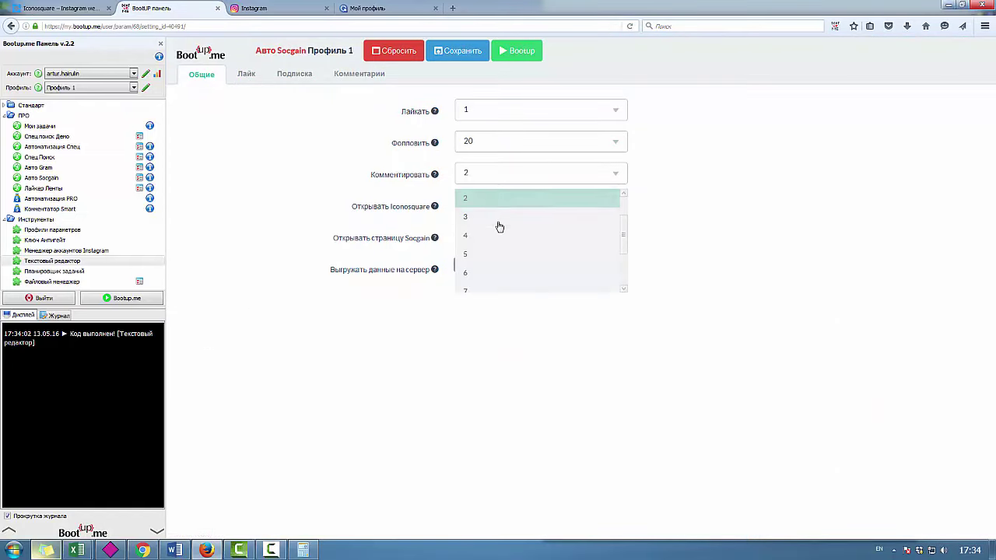
scroll(490, 226, up, 1)
click(483, 201)
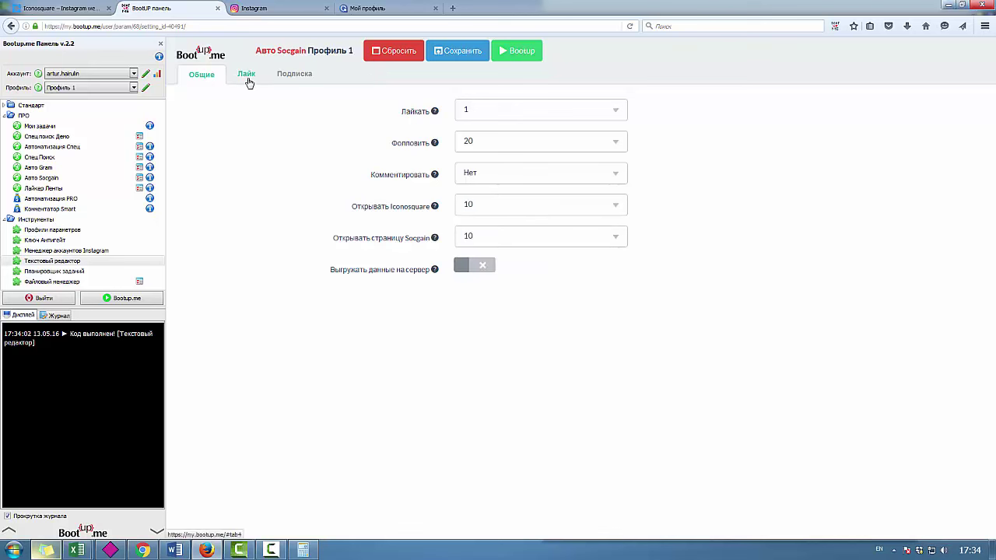
On the Лайк settings, set the delay after each like to 15 seconds
click(247, 75)
click(473, 117)
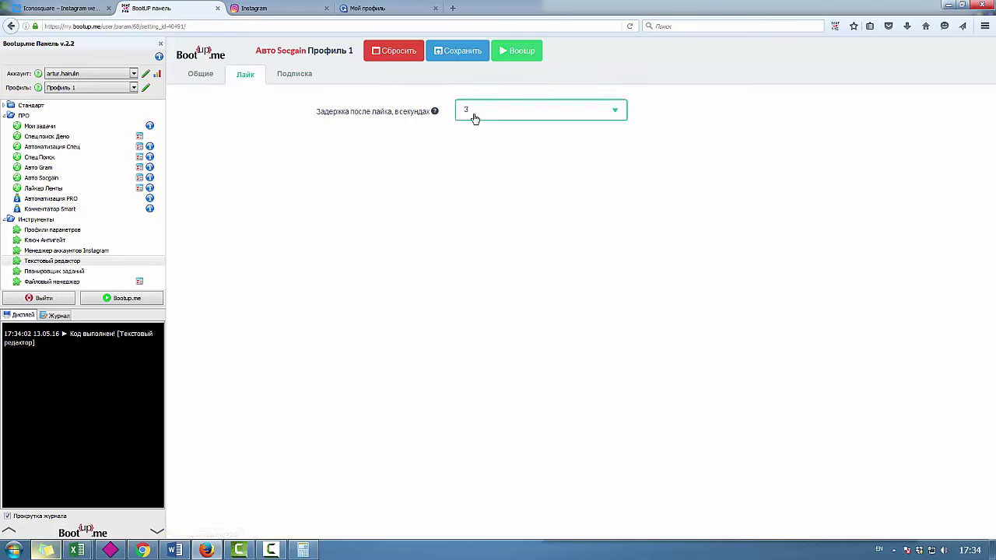
scroll(480, 204, down, 1)
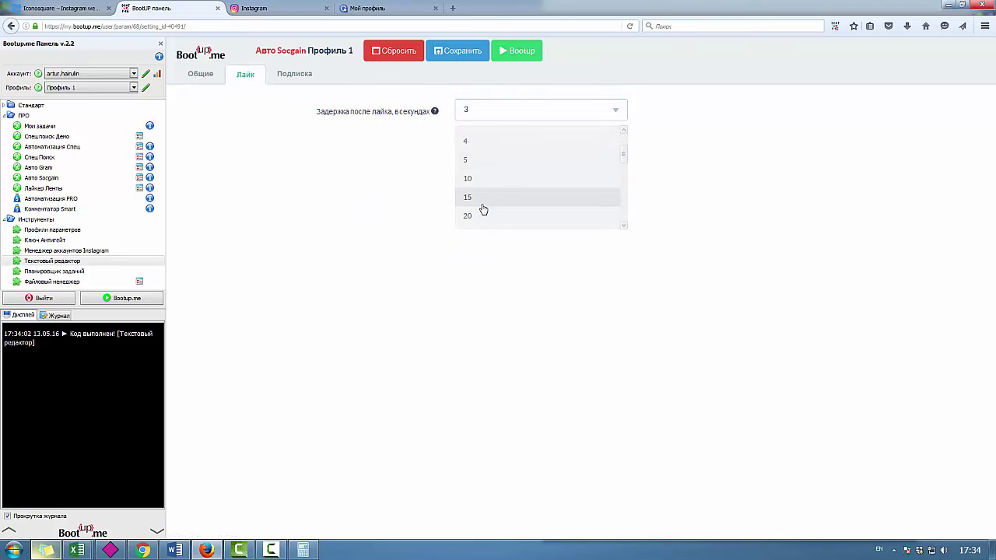
scroll(482, 198, down, 1)
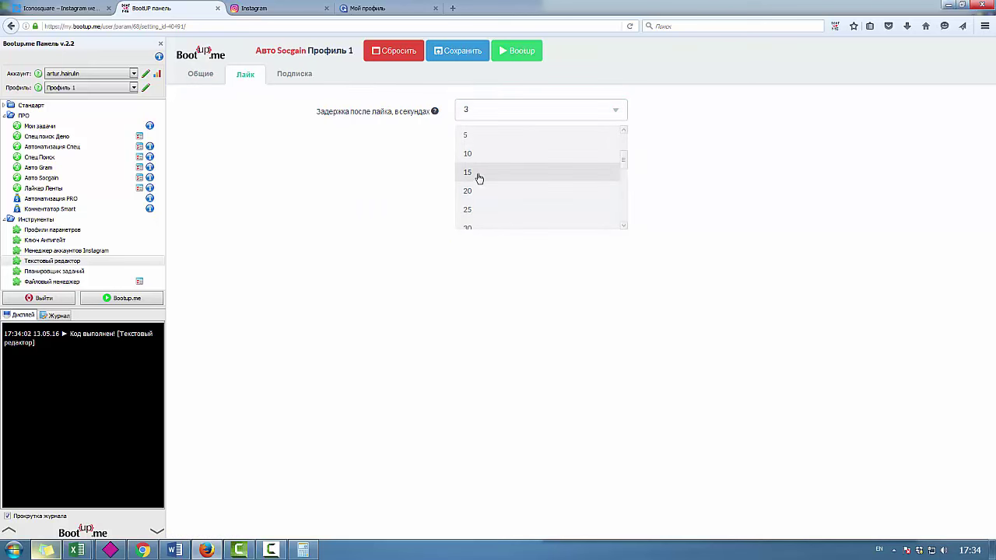
click(480, 181)
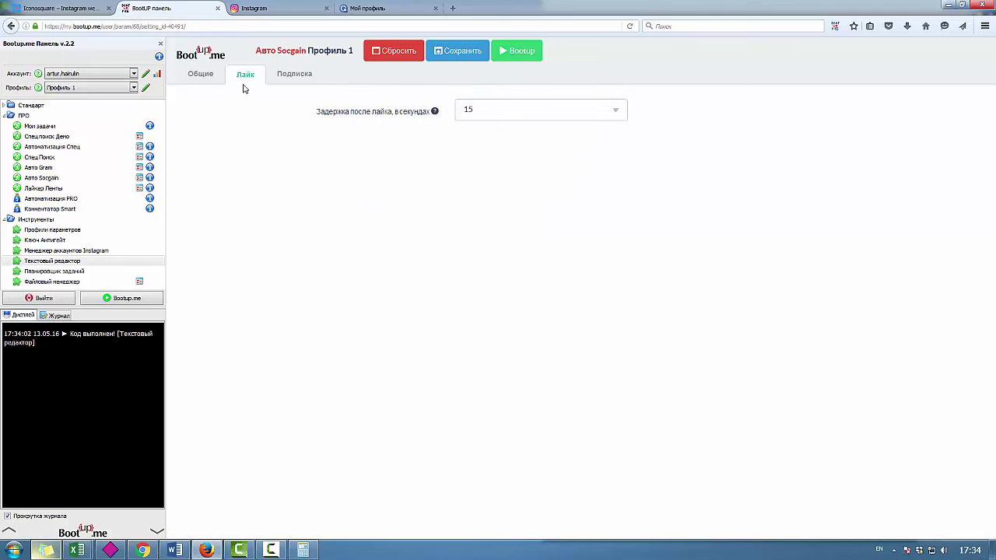
On the Подписка settings, set the delay after each follow to 10 seconds
click(295, 78)
click(489, 113)
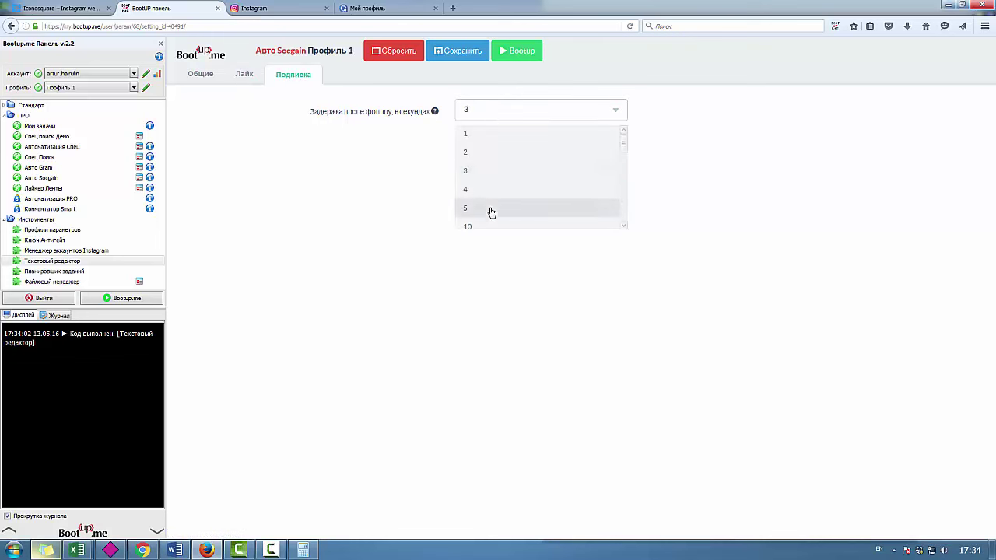
scroll(492, 208, down, 1)
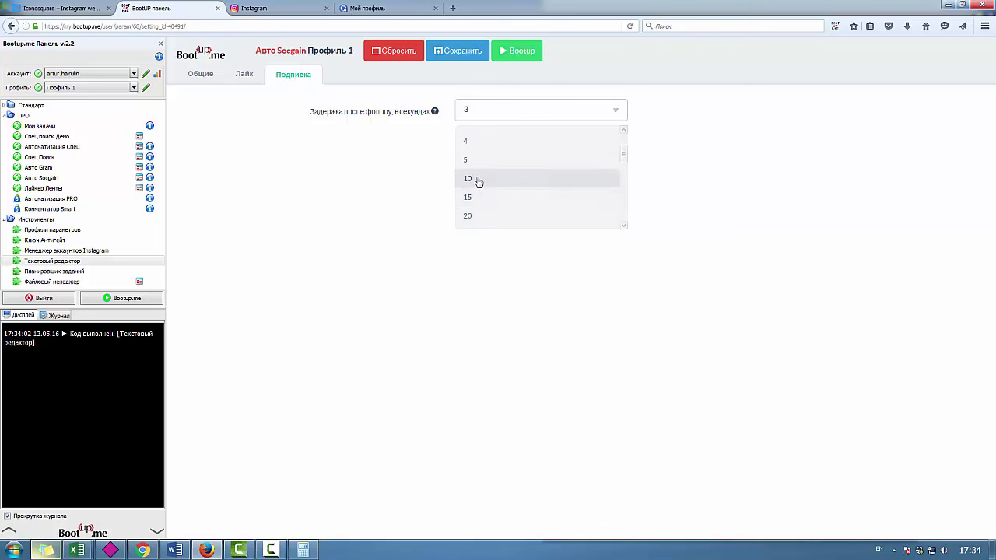
click(479, 181)
Change the like delay to 10 seconds and launch the profile with the Bootup button
click(245, 76)
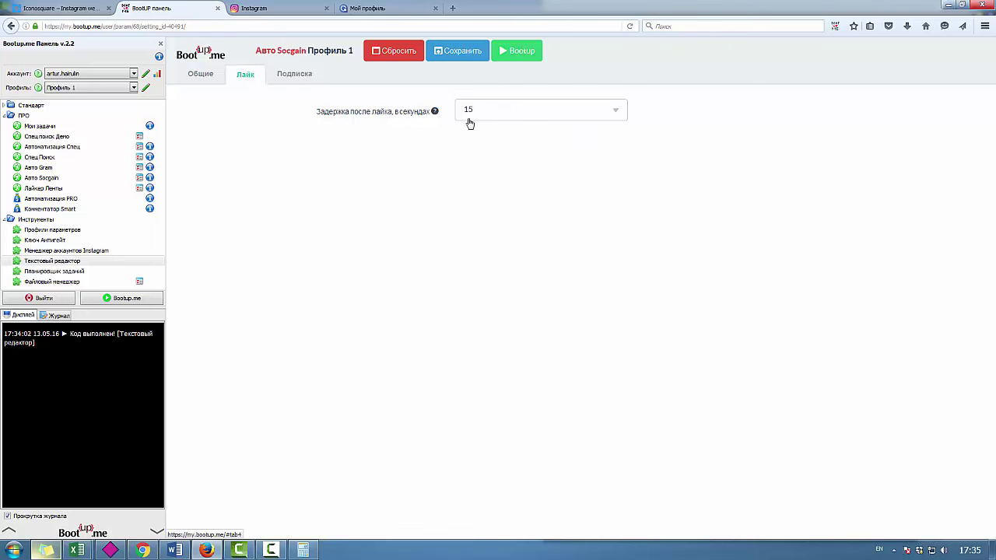
click(472, 118)
click(478, 193)
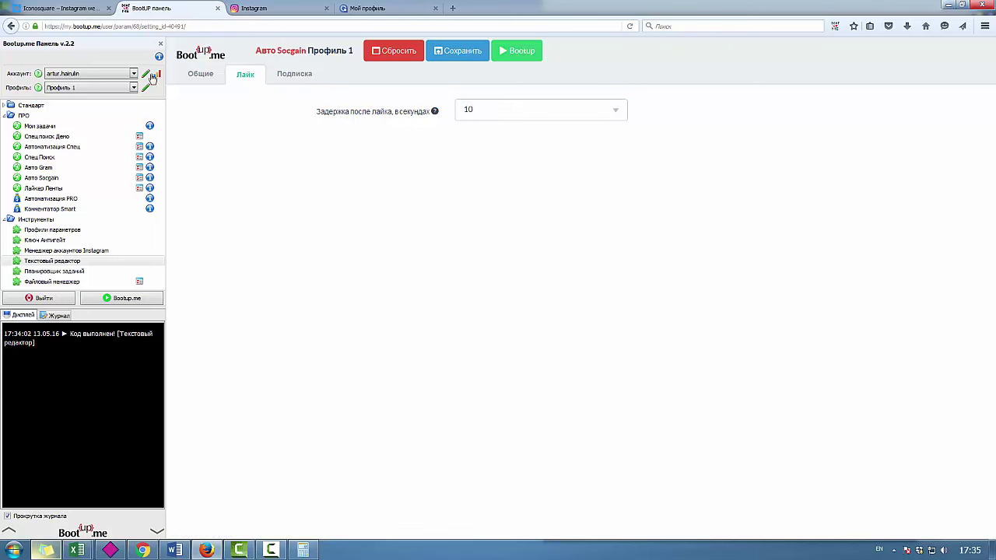
click(513, 55)
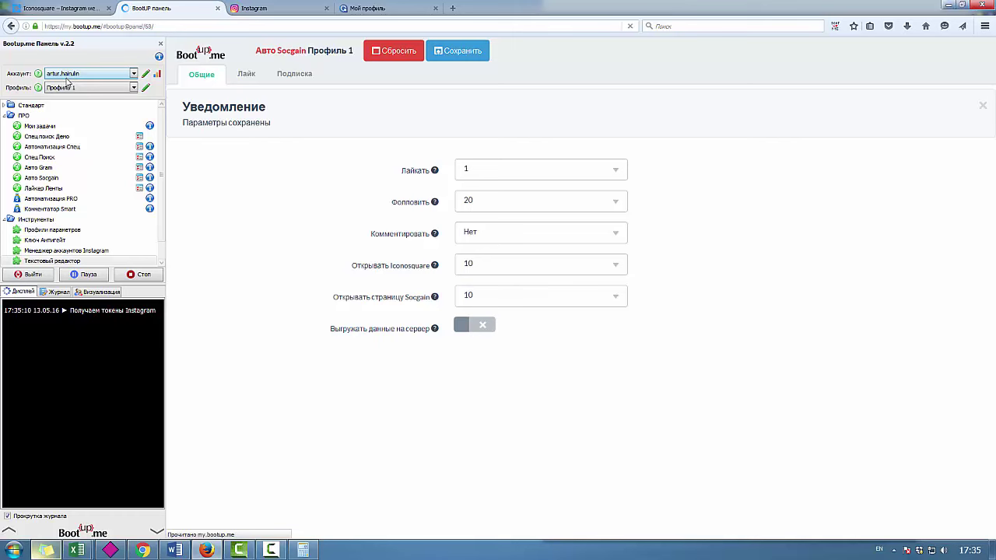
After the run finishes, switch to the Social Gainer 'Мой профиль' tab
click(368, 9)
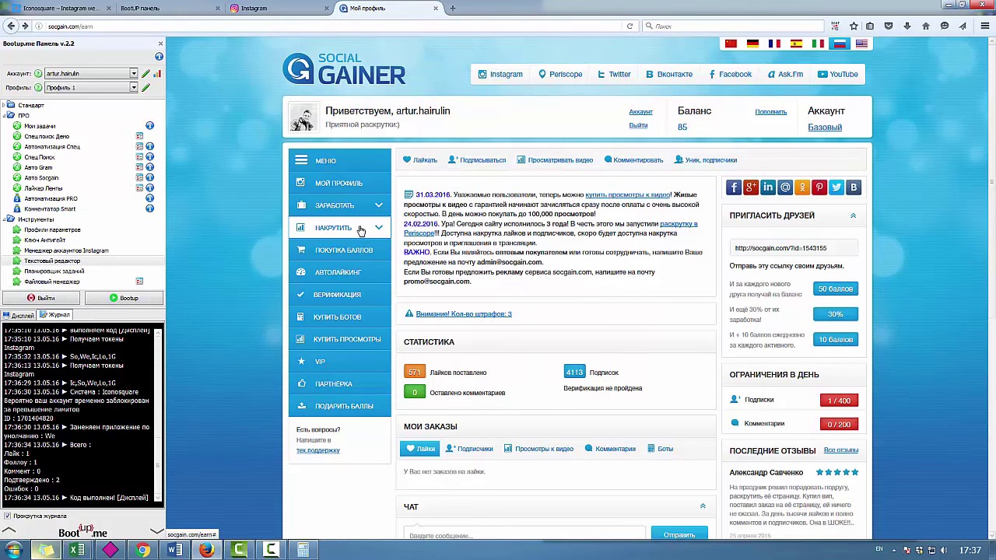
Under НАКРУТИТЬ > Лайки, order 10 likes on the first photo at 5 points each
click(361, 231)
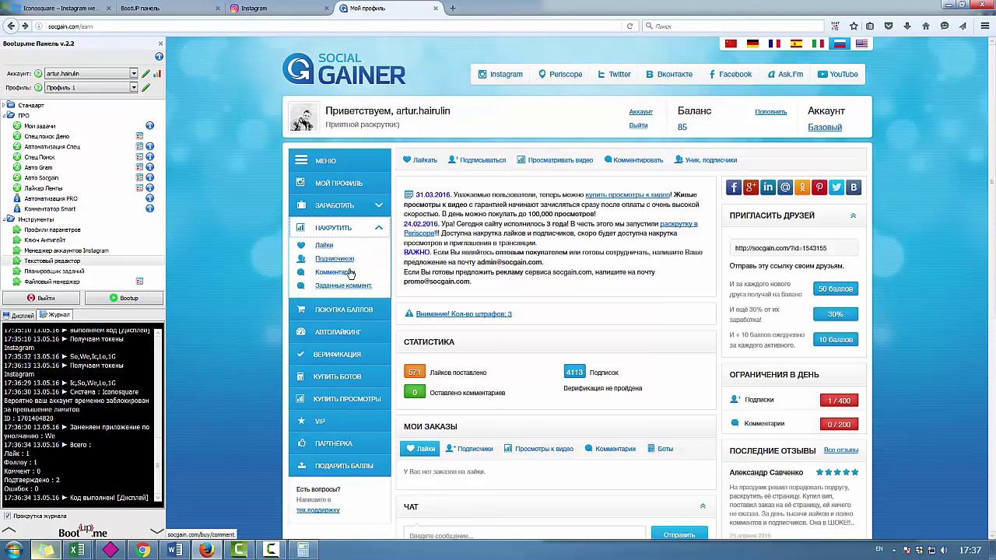
click(323, 246)
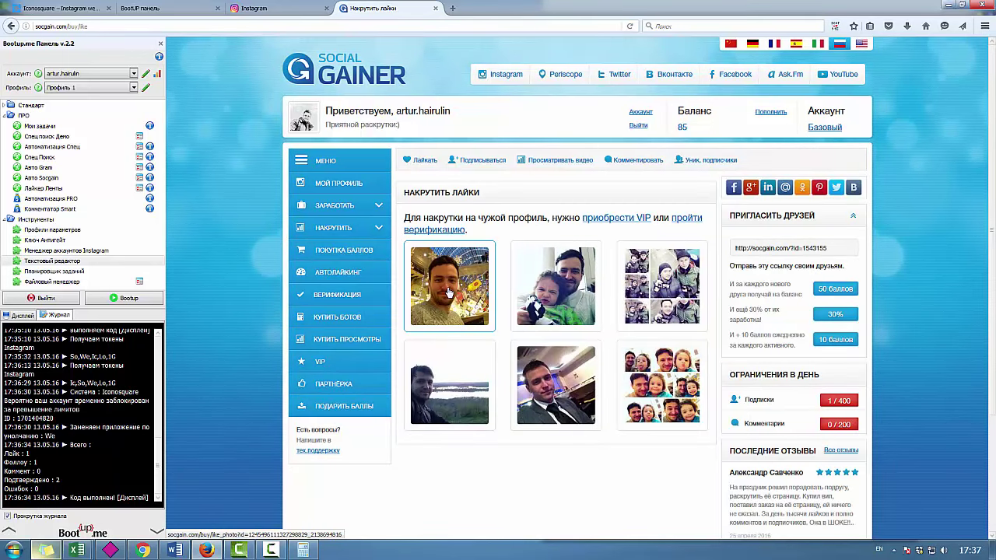
click(475, 291)
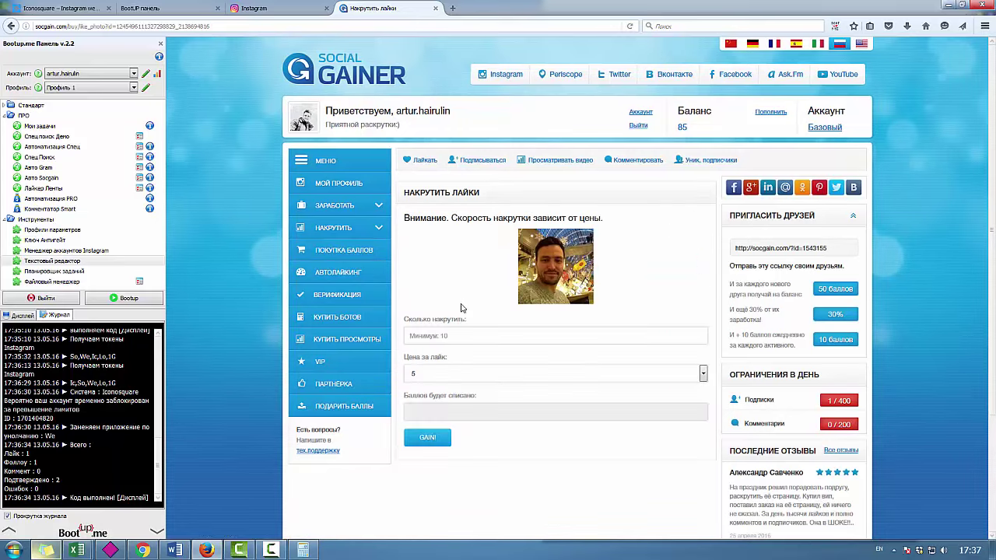
scroll(460, 311, down, 3)
click(434, 218)
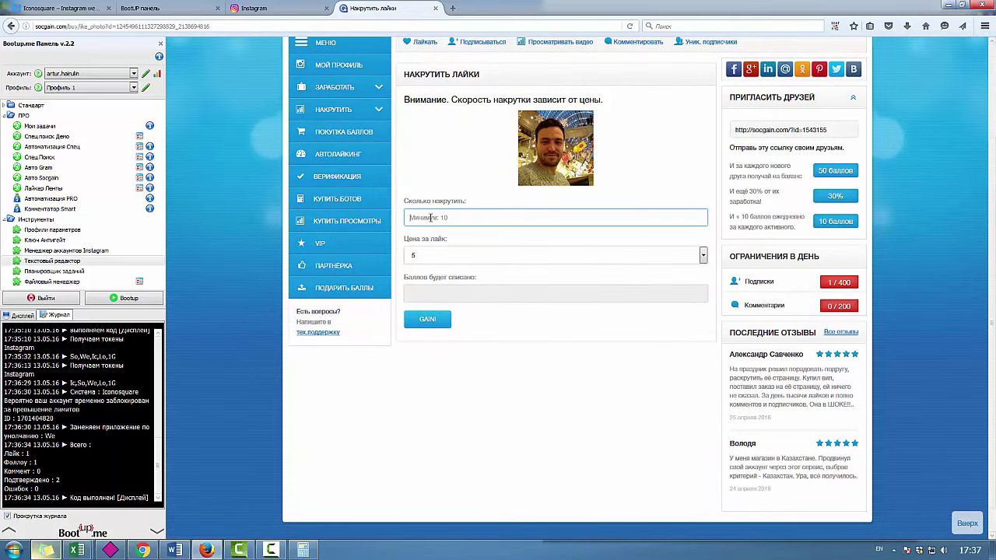
text(10)
click(426, 257)
click(427, 258)
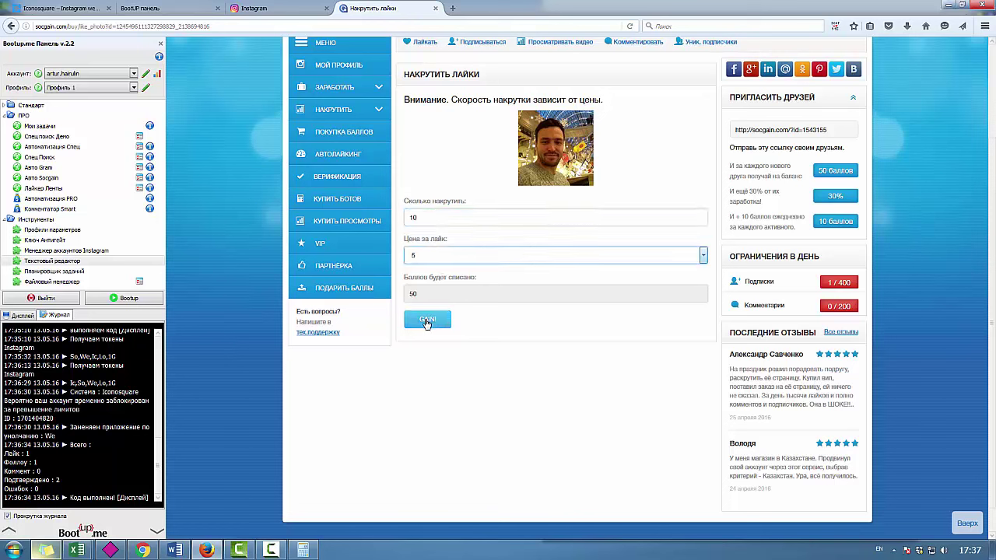
click(426, 322)
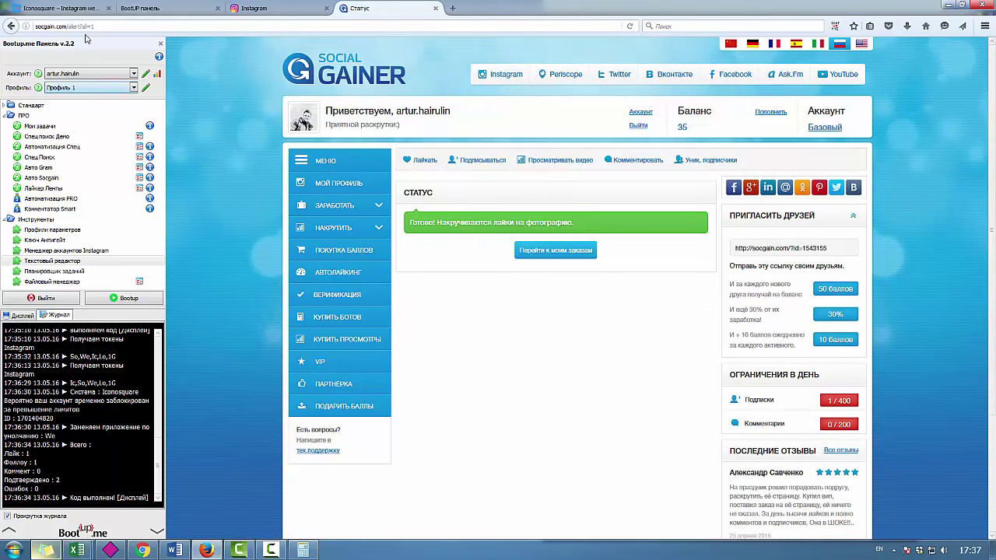
Check the Статус page for the order, then return to the BootUP панель tab
click(142, 10)
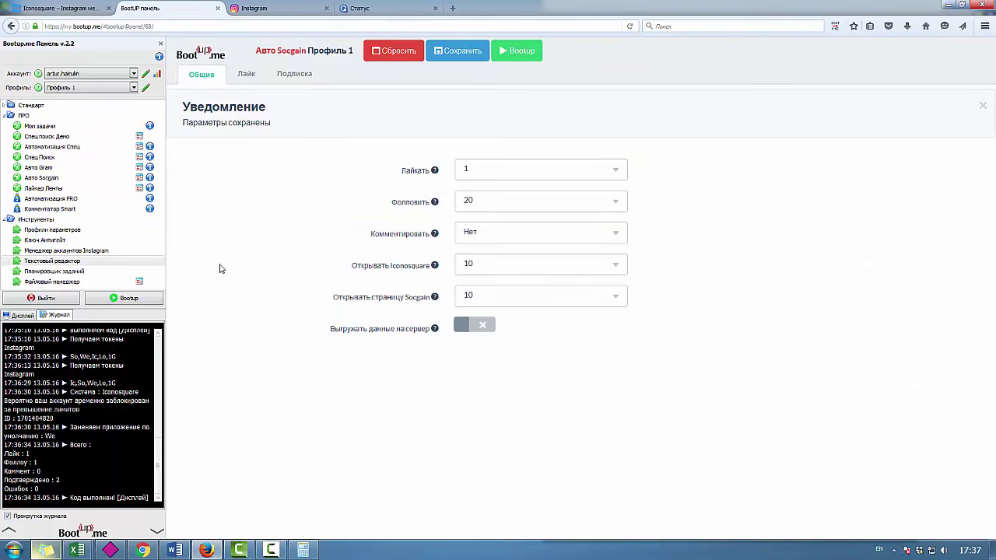
click(351, 8)
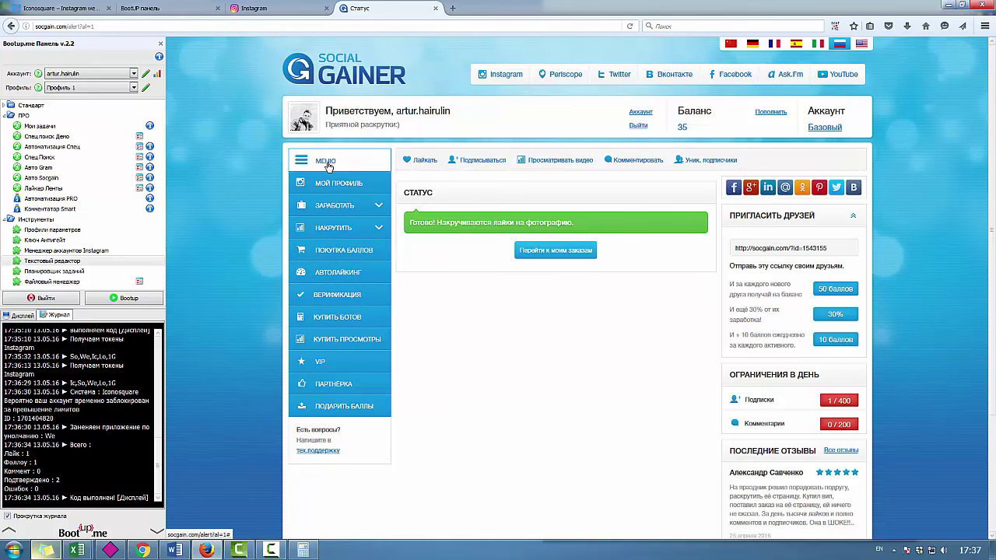
click(152, 7)
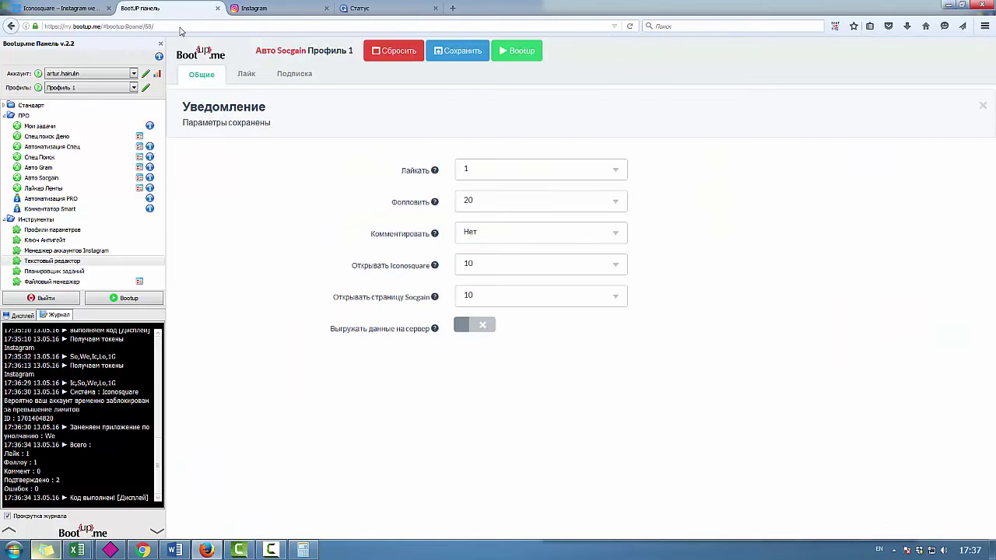